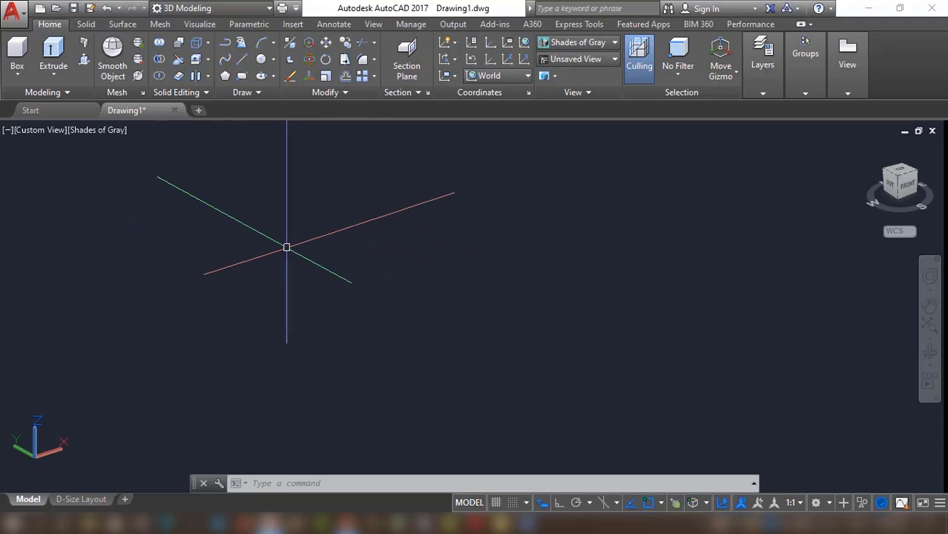
# Create a solid box with a 1' by 1' base and 1' height, forming a cube
pyautogui.click(20, 79)
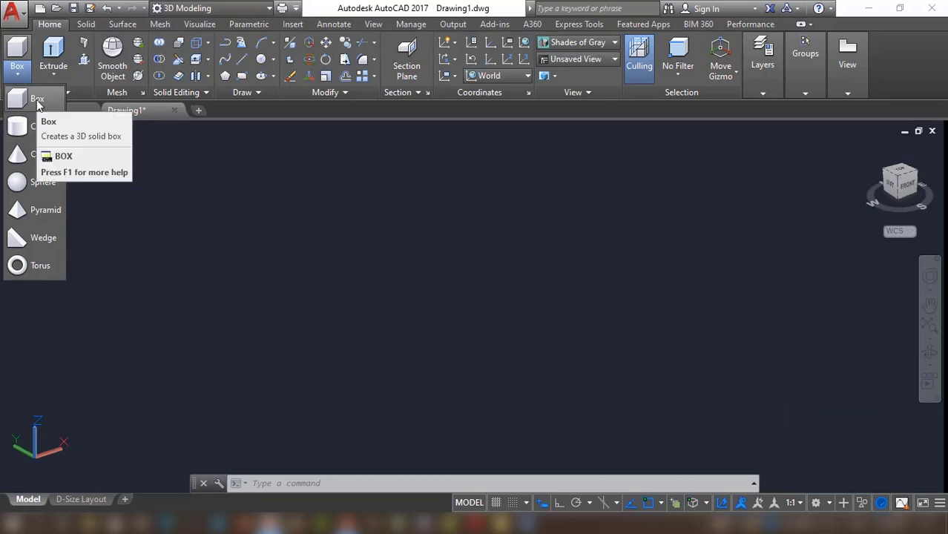
pyautogui.moveTo(36, 100)
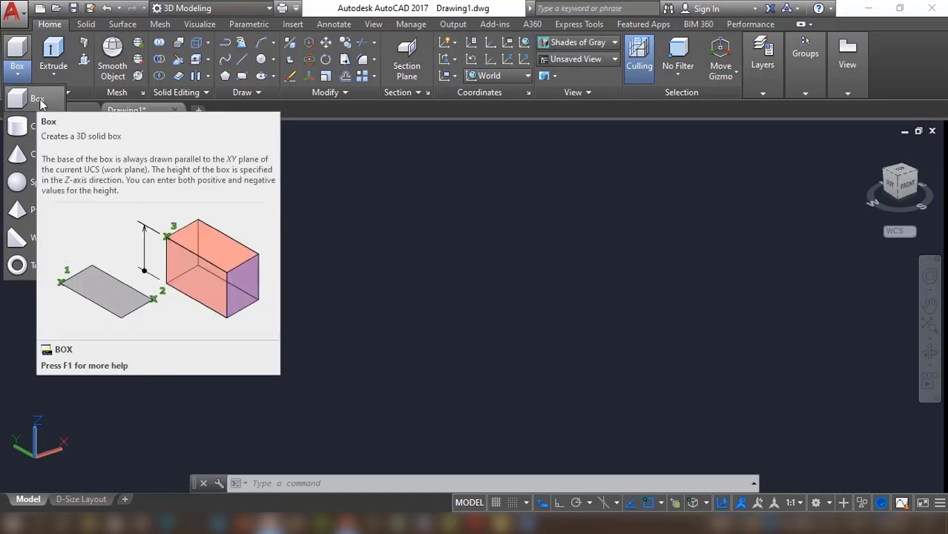
pyautogui.click(39, 101)
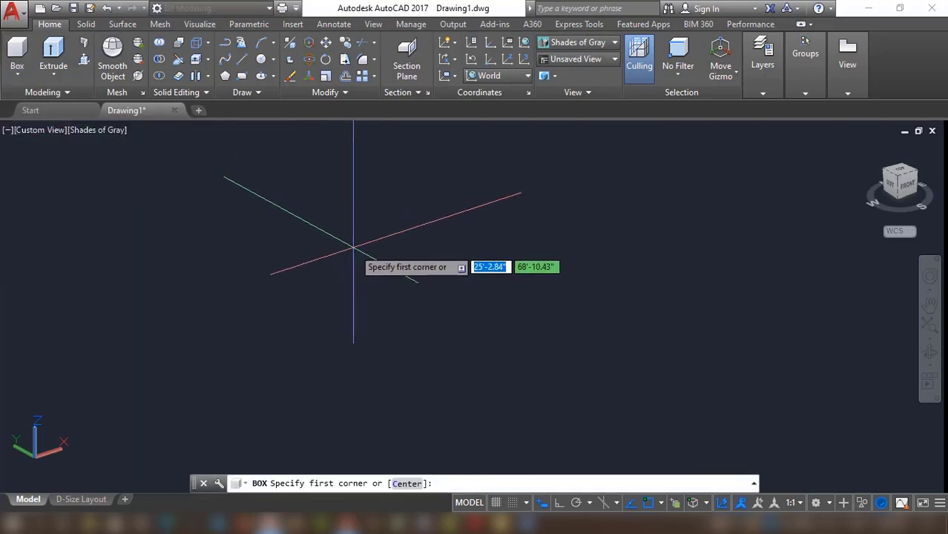
pyautogui.click(355, 274)
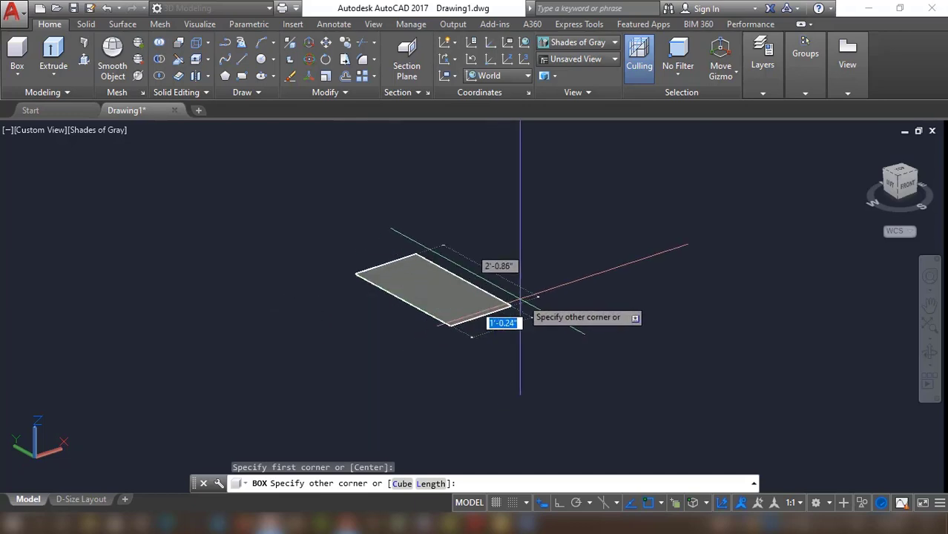
pyautogui.moveTo(562, 275); pyautogui.dragTo(563, 298, button='middle')
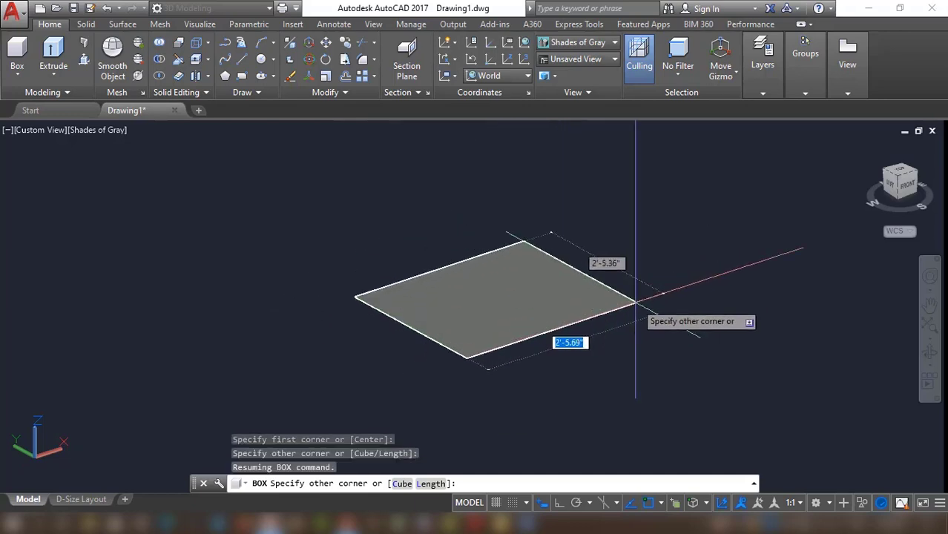
pyautogui.moveTo(662, 289); pyautogui.dragTo(625, 295, button='middle')
pyautogui.write("1'")
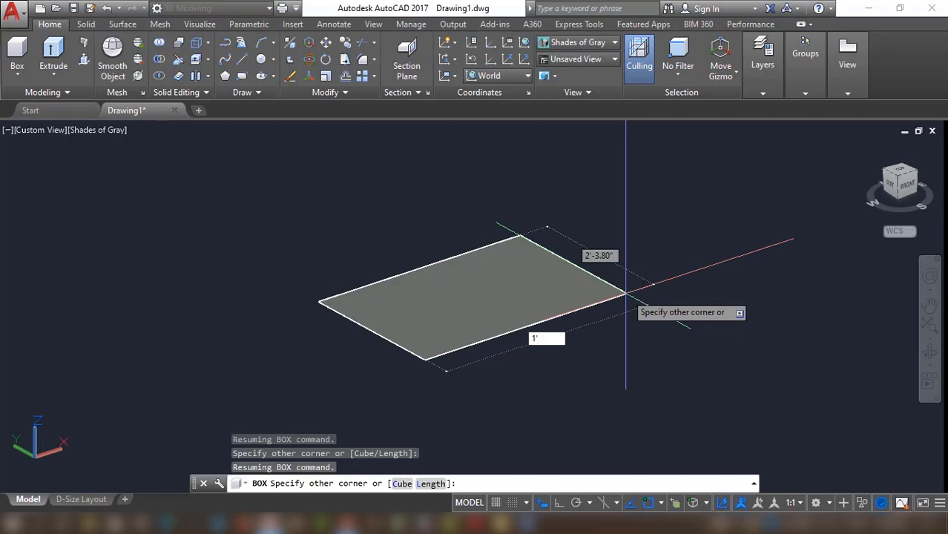
pyautogui.press('Tab')
pyautogui.write("1'")
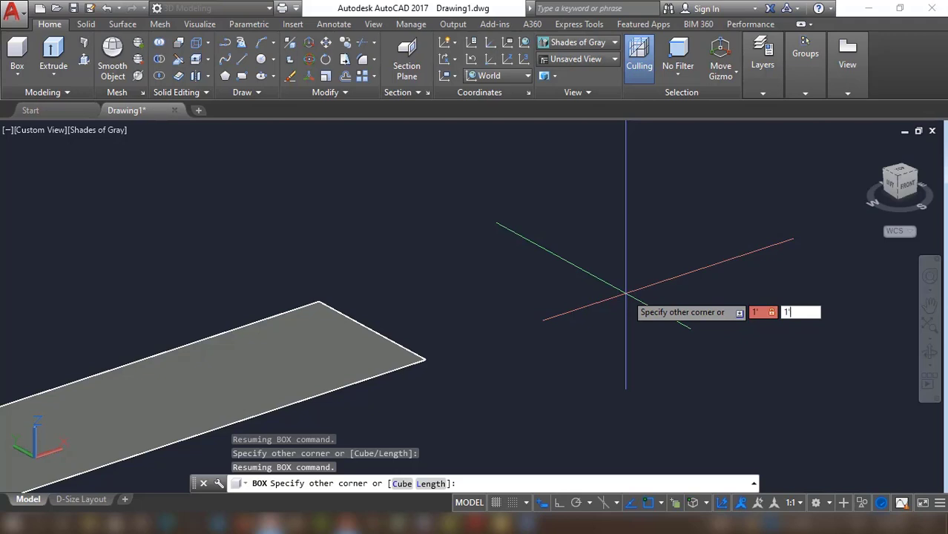
pyautogui.press('Return')
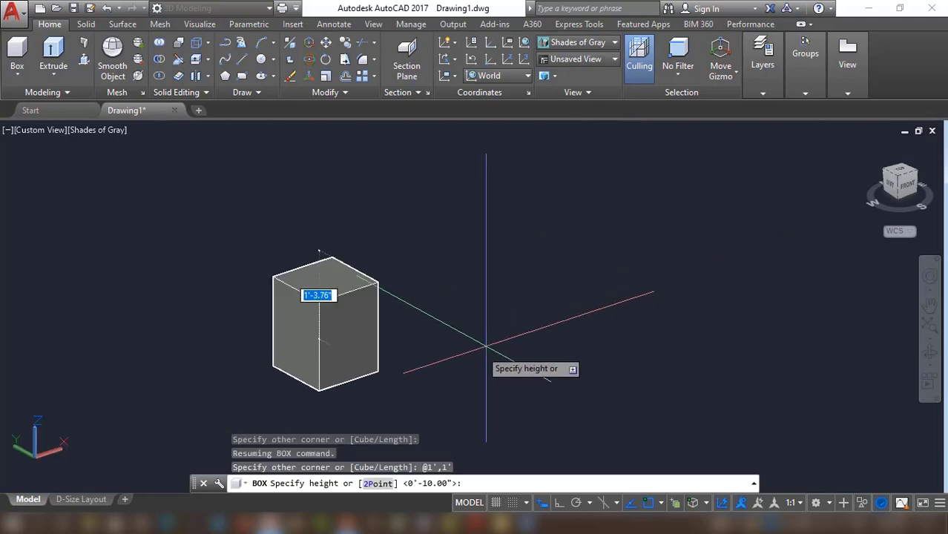
pyautogui.moveTo(313, 212); pyautogui.dragTo(413, 260, button='middle')
pyautogui.write("1'")
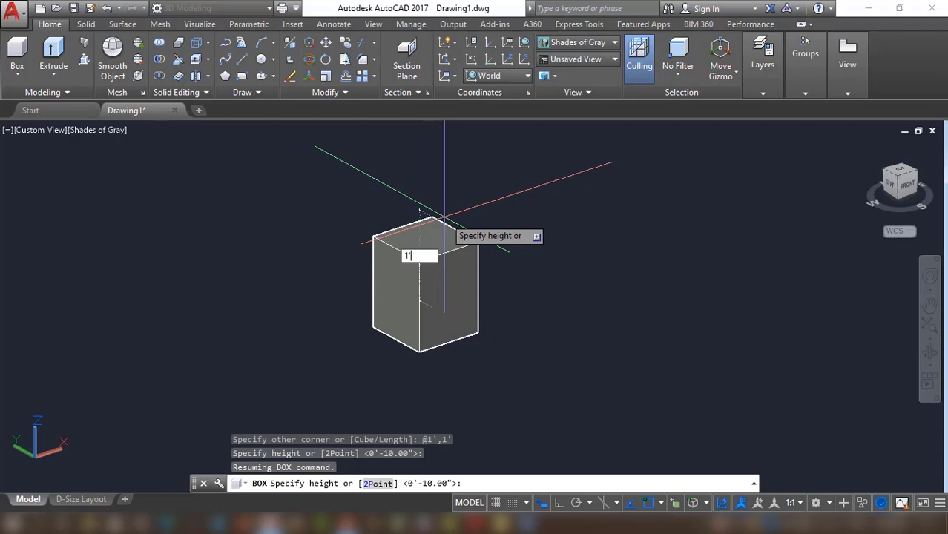
pyautogui.press('Return')
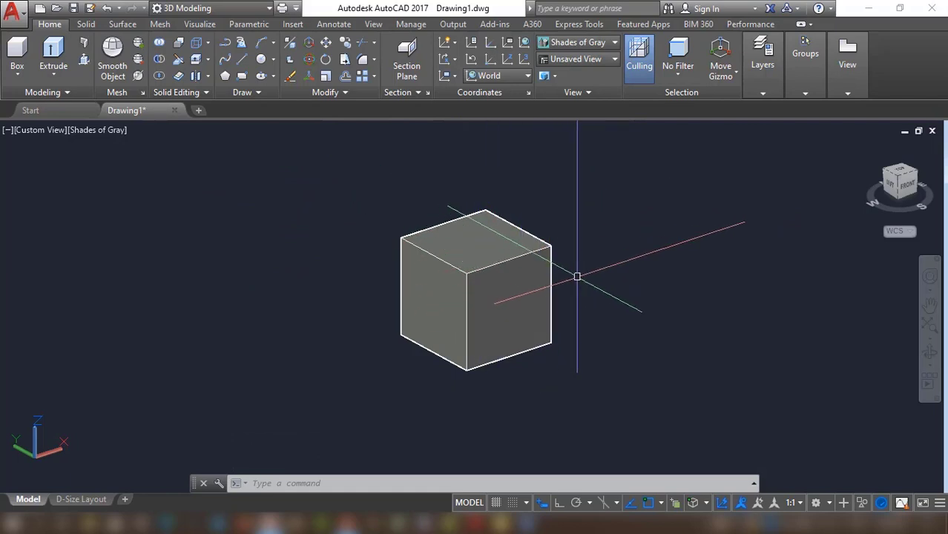
pyautogui.moveTo(578, 275); pyautogui.dragTo(575, 280, button='middle')
pyautogui.press('Escape')
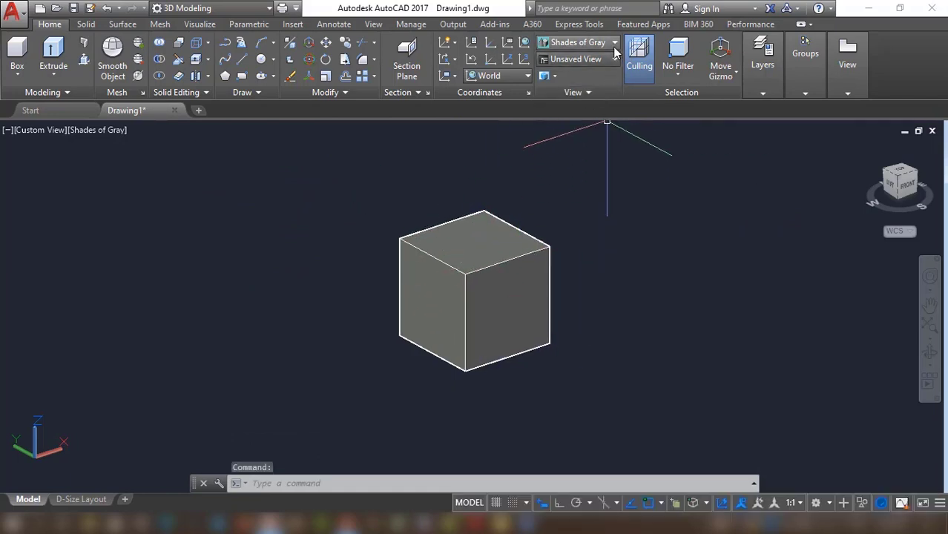
pyautogui.click(615, 44)
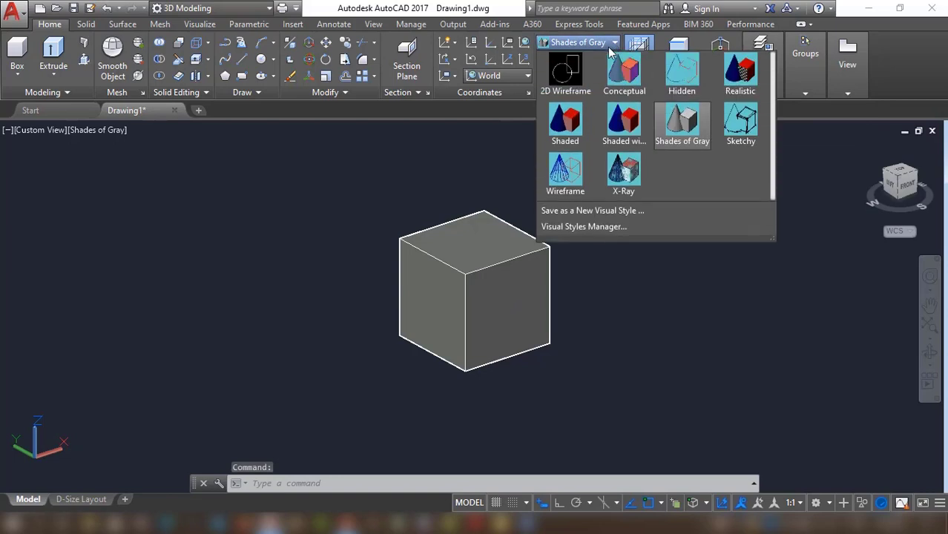
pyautogui.click(574, 78)
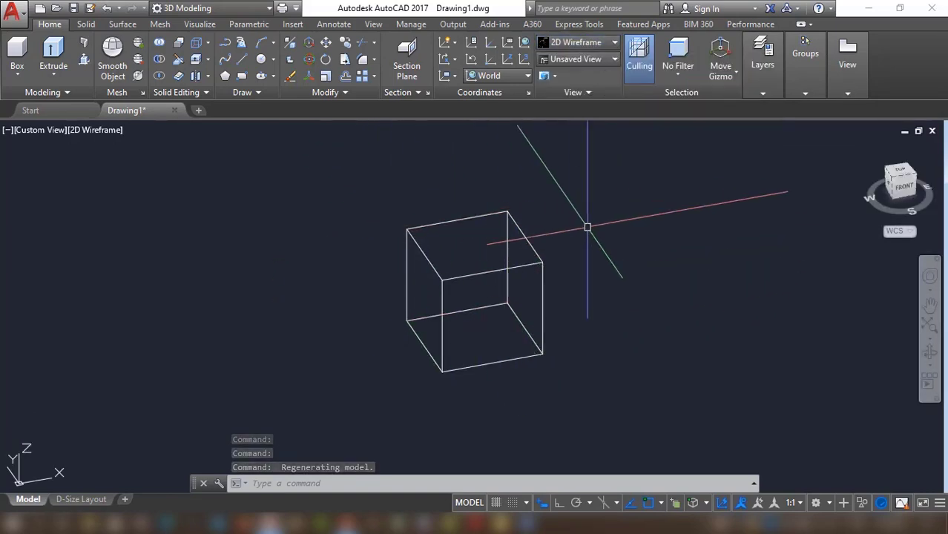
pyautogui.click(614, 43)
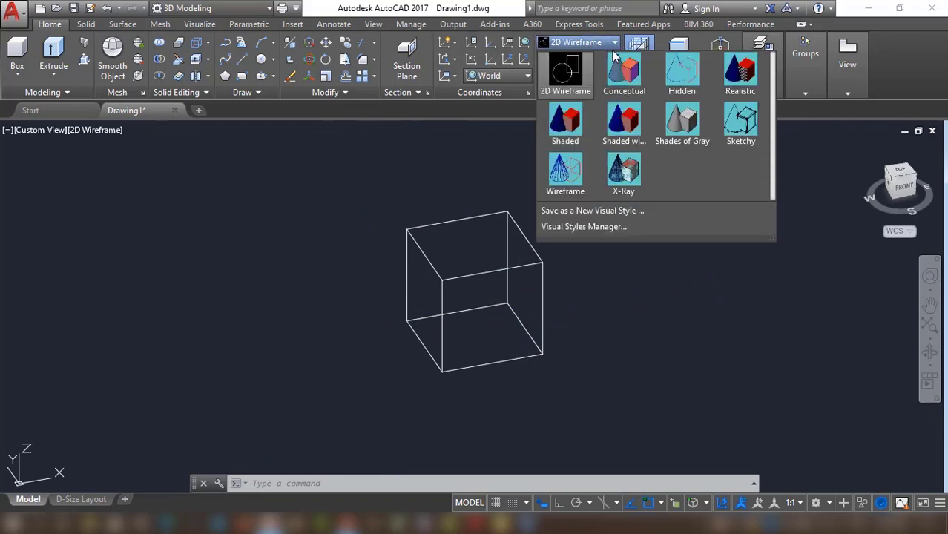
pyautogui.click(682, 126)
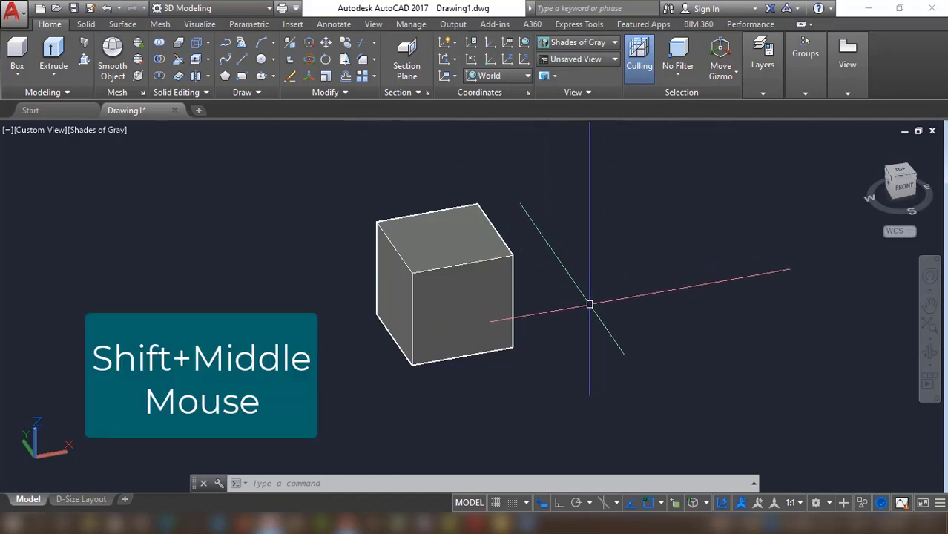
pyautogui.moveTo(589, 304)
pyautogui.keyDown('shift'); pyautogui.mouseDown(button='middle')
pyautogui.moveTo(516, 320)
pyautogui.moveTo(472, 271)
pyautogui.moveTo(442, 281)
pyautogui.moveTo(457, 318)
pyautogui.moveTo(491, 330)
pyautogui.moveTo(559, 252)
pyautogui.moveTo(615, 271)
pyautogui.moveTo(612, 330)
pyautogui.moveTo(523, 351)
pyautogui.moveTo(423, 335)
pyautogui.moveTo(467, 150)
pyautogui.moveTo(456, 285)
pyautogui.moveTo(474, 178)
pyautogui.moveTo(467, 156)
pyautogui.moveTo(443, 162)
pyautogui.moveTo(442, 281)
pyautogui.moveTo(430, 296)
pyautogui.moveTo(440, 309)
pyautogui.moveTo(533, 320)
pyautogui.moveTo(605, 302)
pyautogui.moveTo(641, 311)
pyautogui.moveTo(583, 319)
pyautogui.moveTo(616, 294)
pyautogui.mouseUp(button='middle'); pyautogui.keyUp('shift')
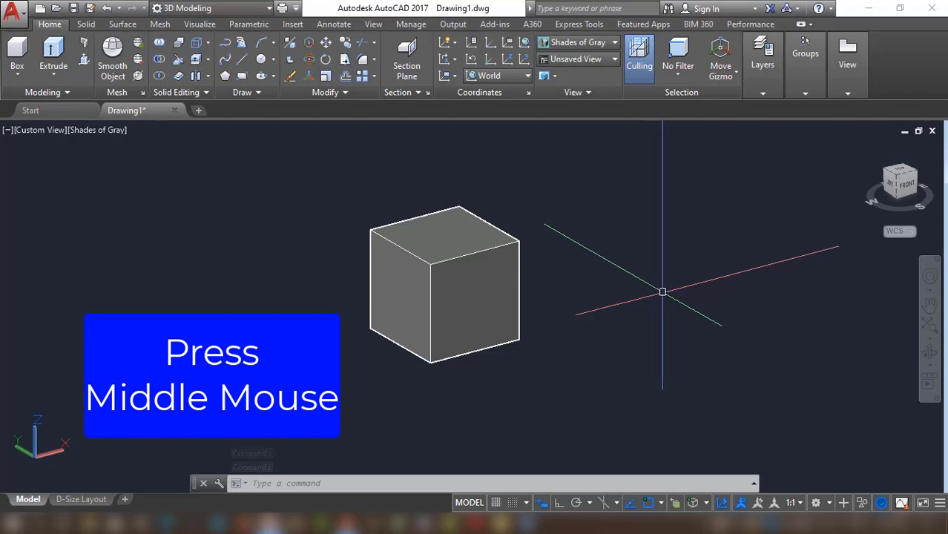
pyautogui.moveTo(662, 291)
pyautogui.mouseDown(button='middle')
pyautogui.moveTo(510, 292)
pyautogui.moveTo(538, 275)
pyautogui.moveTo(877, 298)
pyautogui.moveTo(520, 299)
pyautogui.moveTo(727, 266)
pyautogui.moveTo(877, 288)
pyautogui.moveTo(685, 262)
pyautogui.moveTo(404, 310)
pyautogui.moveTo(601, 275)
pyautogui.moveTo(617, 310)
pyautogui.mouseUp(button='middle')
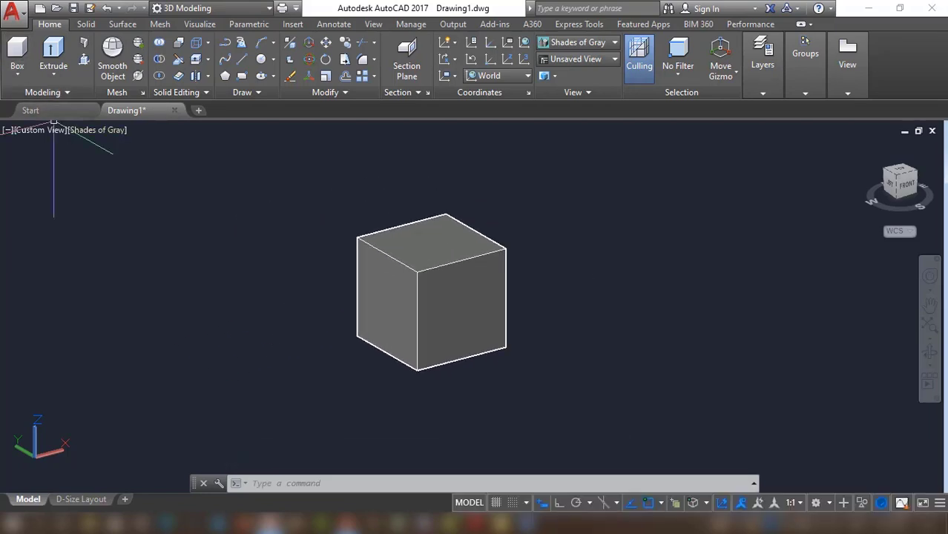
# Create a solid cylinder right of the cube with 6" radius and 10" height
pyautogui.click(20, 80)
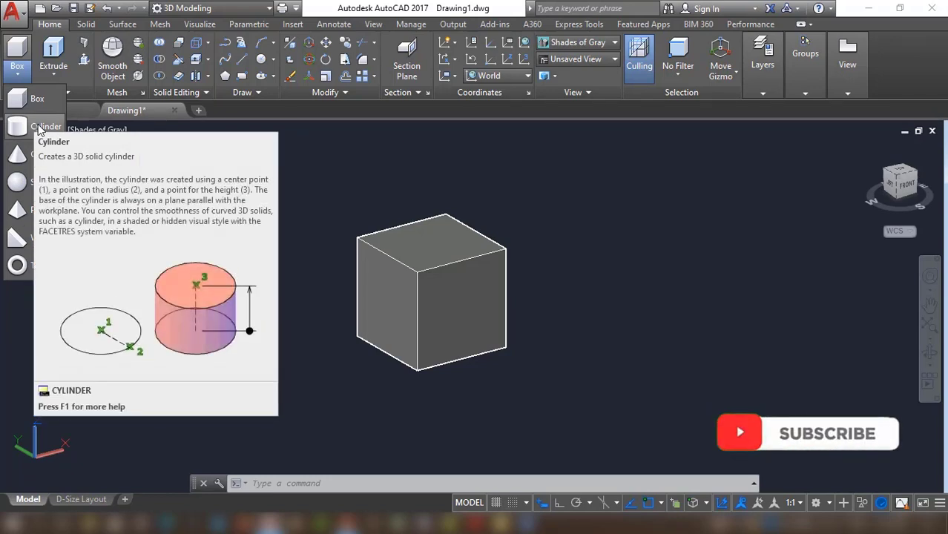
pyautogui.click(39, 128)
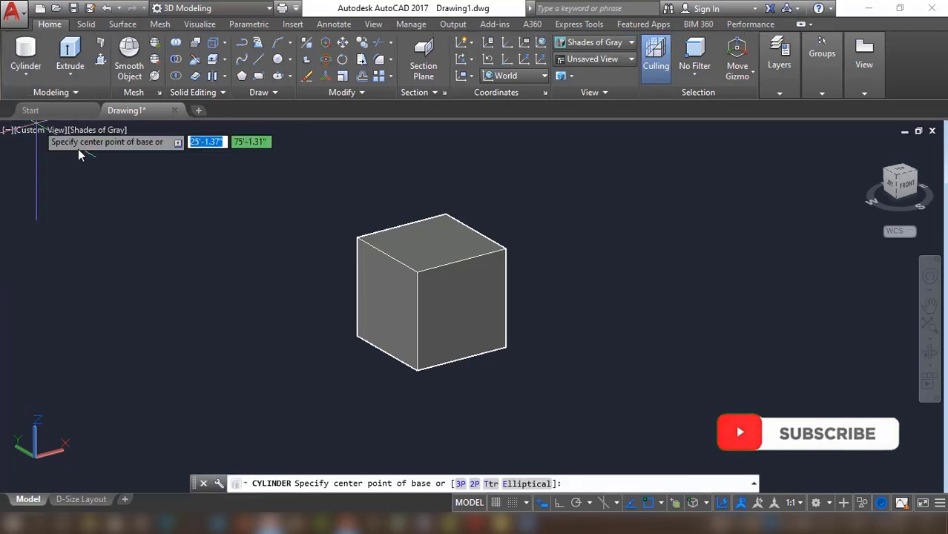
pyautogui.moveTo(623, 313); pyautogui.dragTo(478, 310, button='middle')
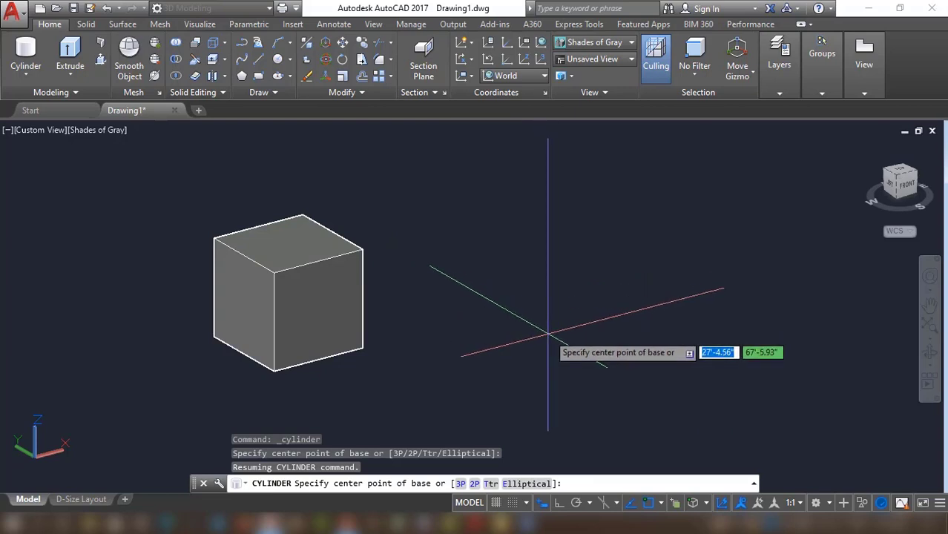
pyautogui.click(548, 334)
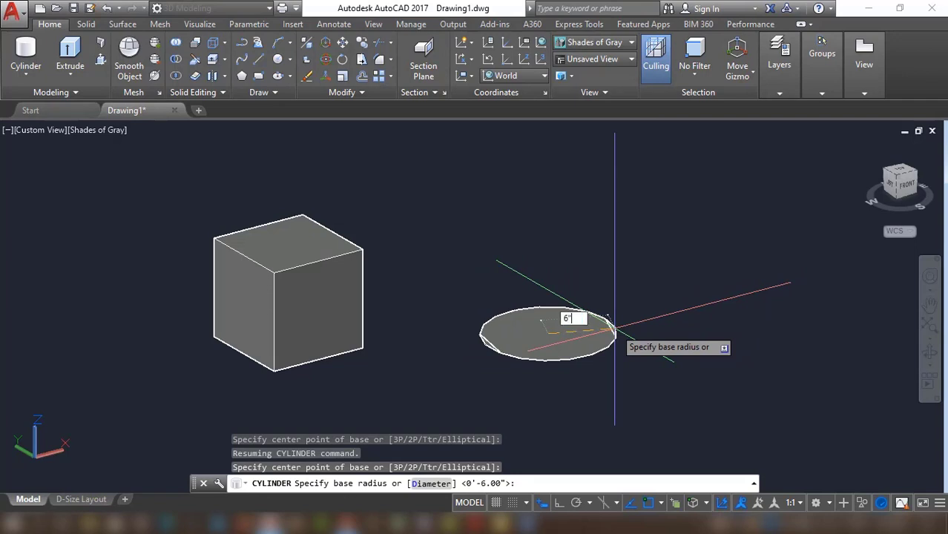
pyautogui.press('Return')
pyautogui.write('10"')
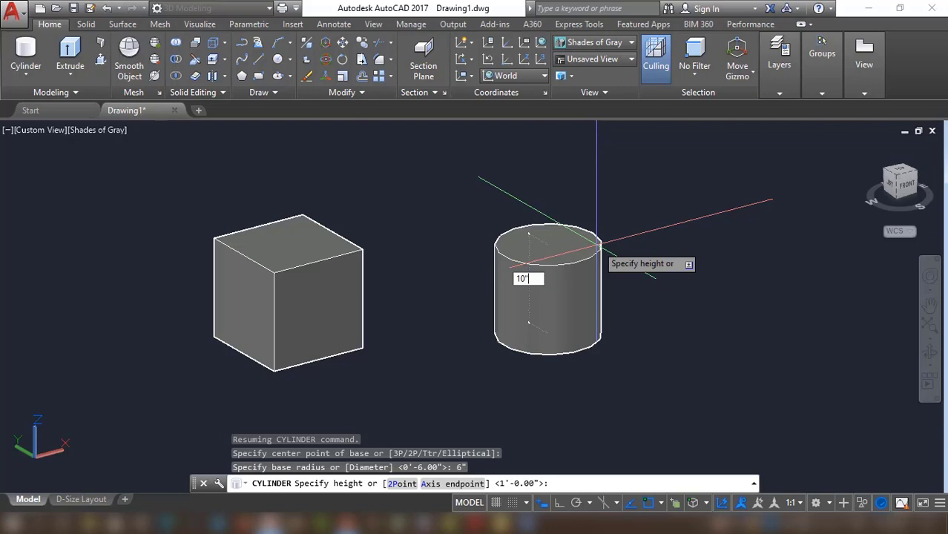
pyautogui.press('Return')
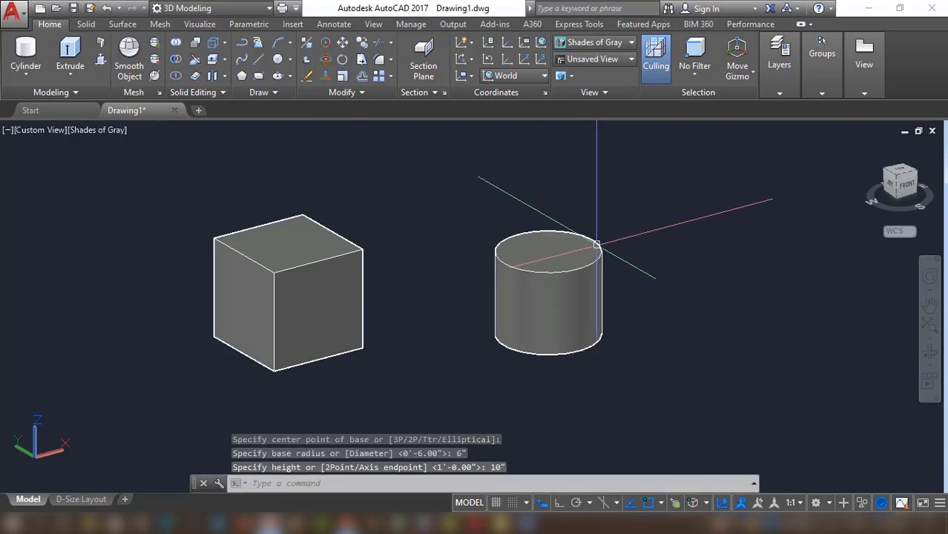
pyautogui.scroll(2, 539, 313)
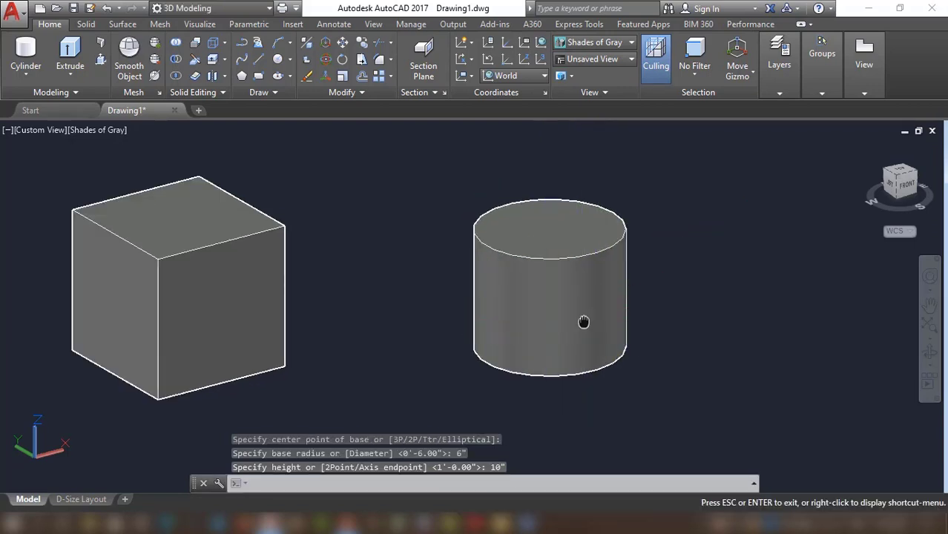
pyautogui.moveTo(582, 321); pyautogui.dragTo(503, 320, button='middle')
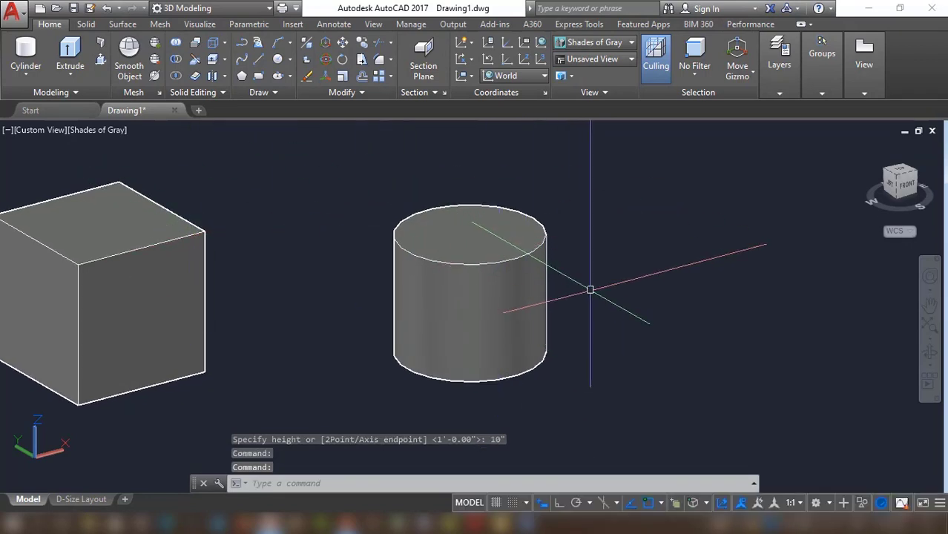
pyautogui.moveTo(589, 289); pyautogui.dragTo(535, 294, button='middle')
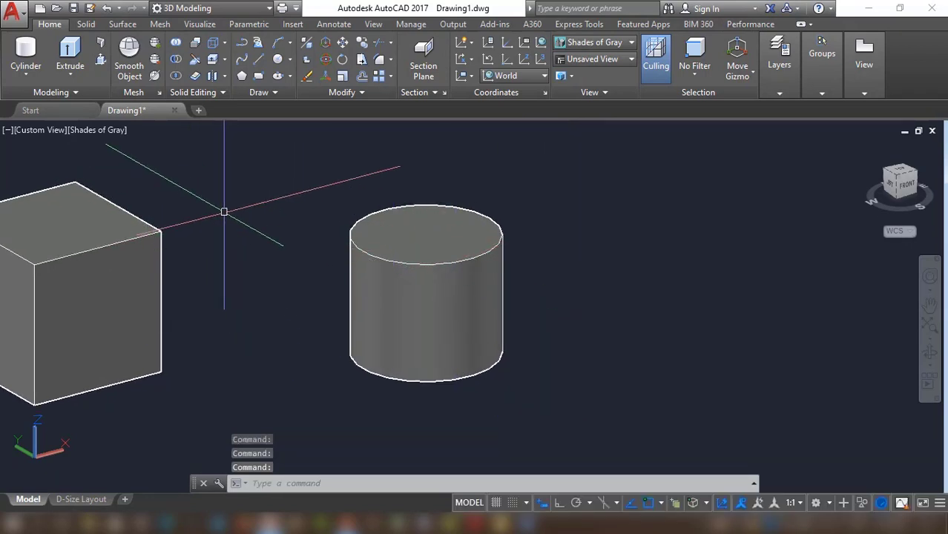
# Create a solid cone right of the cylinder with 6" base radius and 1' height
pyautogui.click(28, 79)
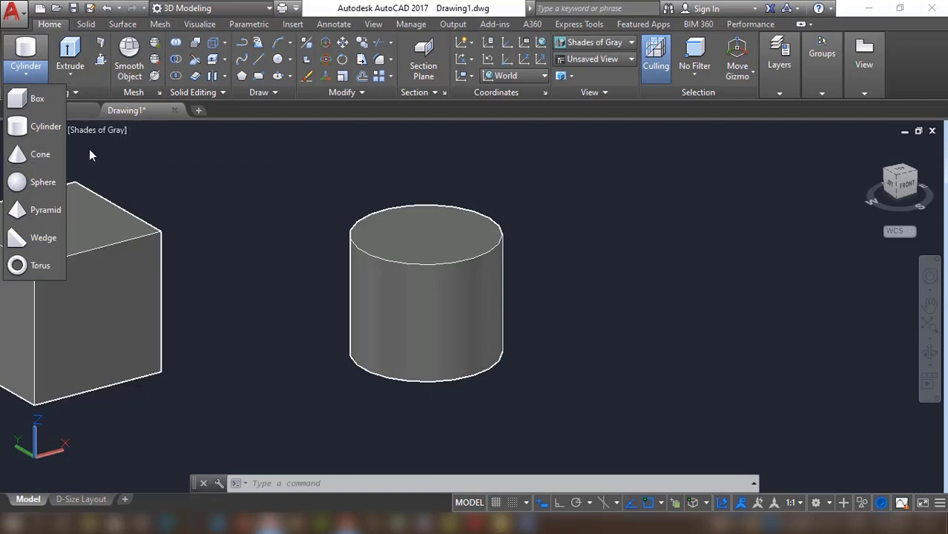
pyautogui.click(41, 158)
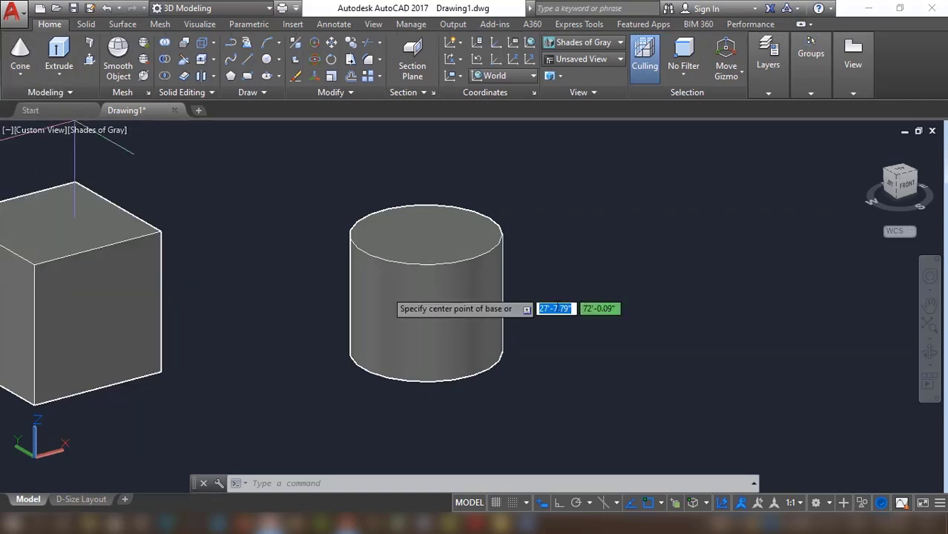
pyautogui.moveTo(603, 309); pyautogui.dragTo(435, 302)
pyautogui.press('Escape')
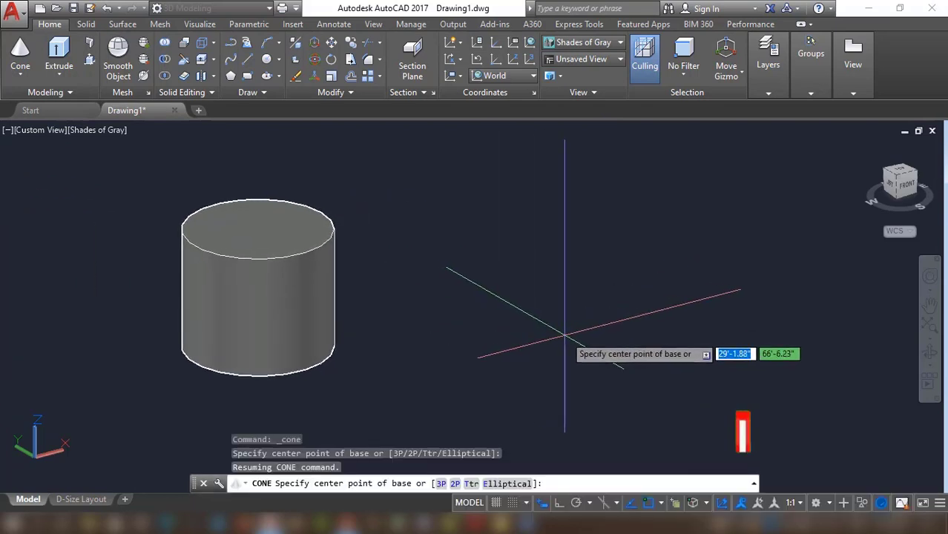
pyautogui.click(553, 341)
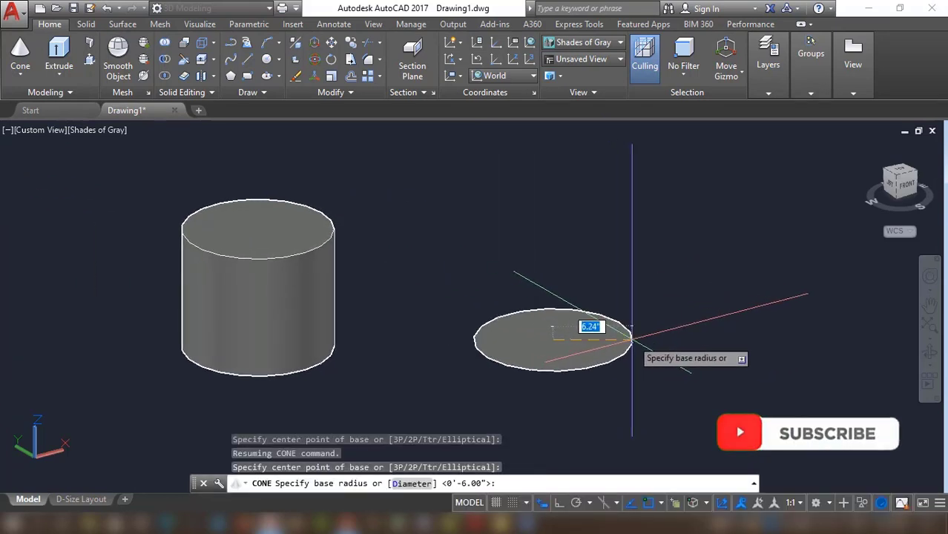
pyautogui.write('6')
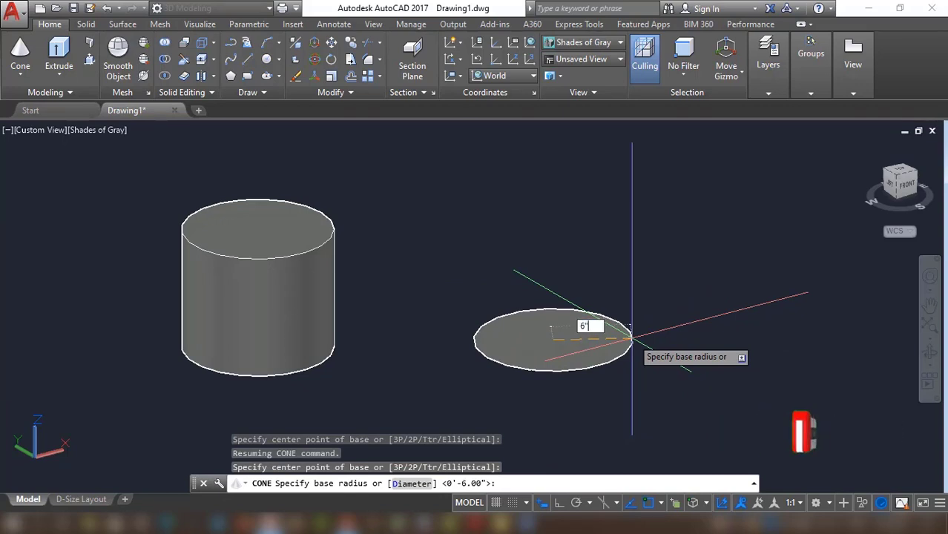
pyautogui.press('Return')
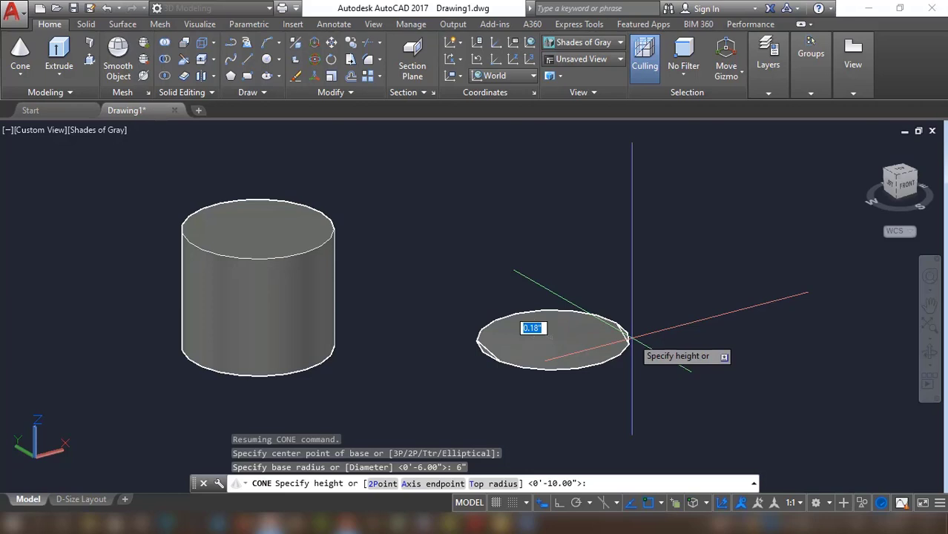
pyautogui.moveTo(555, 270); pyautogui.dragTo(564, 307, button='middle')
pyautogui.write("1'")
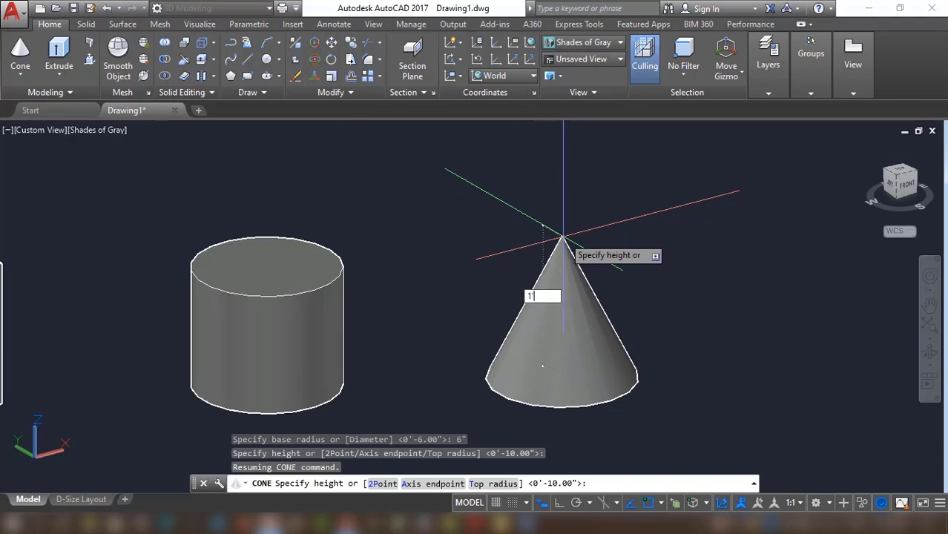
pyautogui.press('Return')
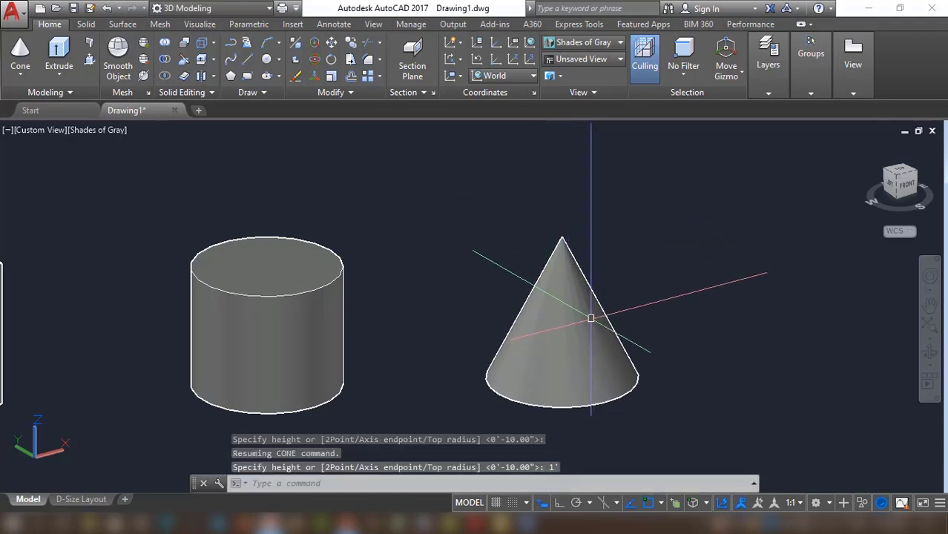
pyautogui.scroll(-3, 590, 317)
pyautogui.click(20, 75)
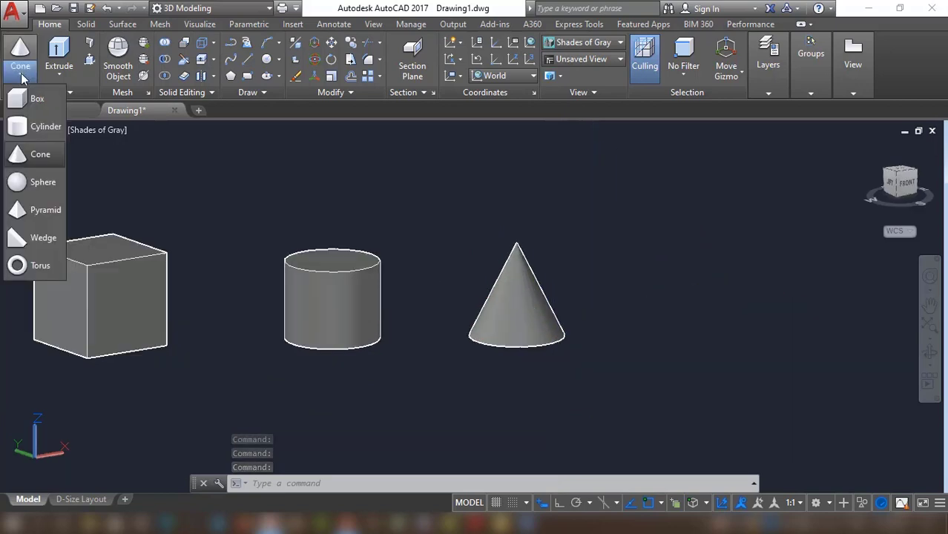
# Create a solid sphere of 8" radius centred right of the cone
pyautogui.click(36, 188)
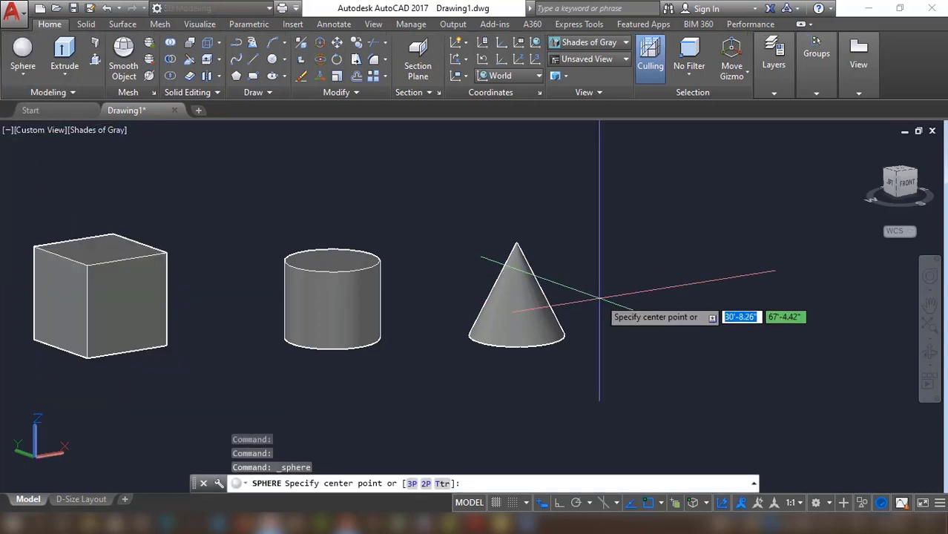
pyautogui.moveTo(608, 300); pyautogui.dragTo(461, 299, button='middle')
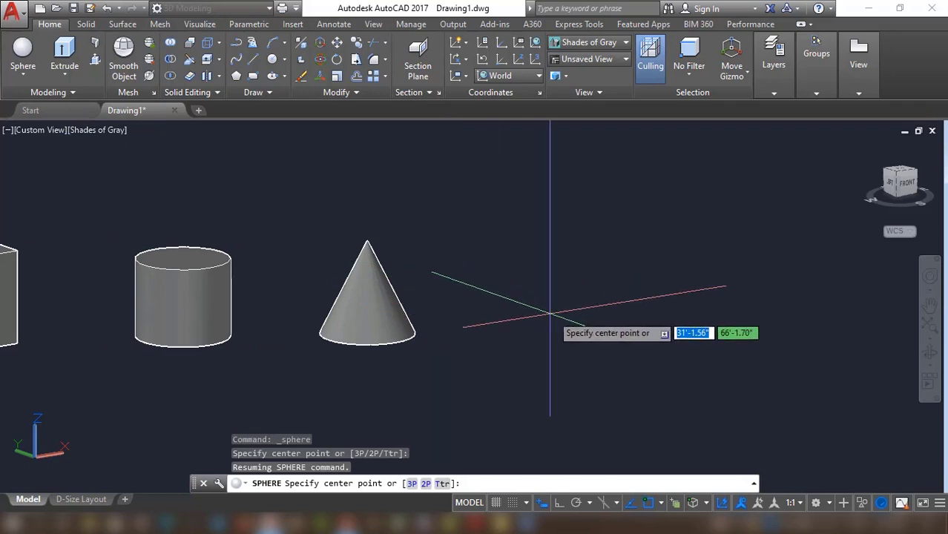
pyautogui.click(564, 312)
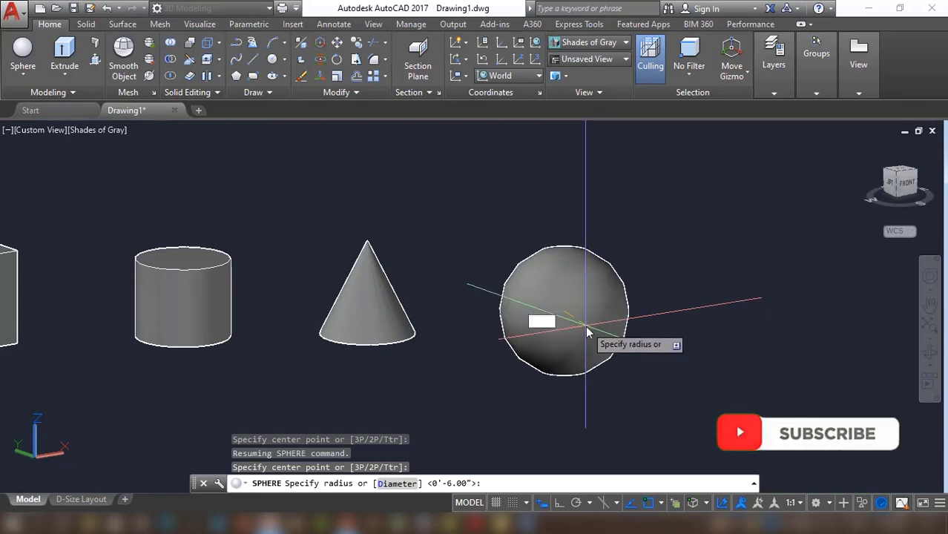
pyautogui.write('8"')
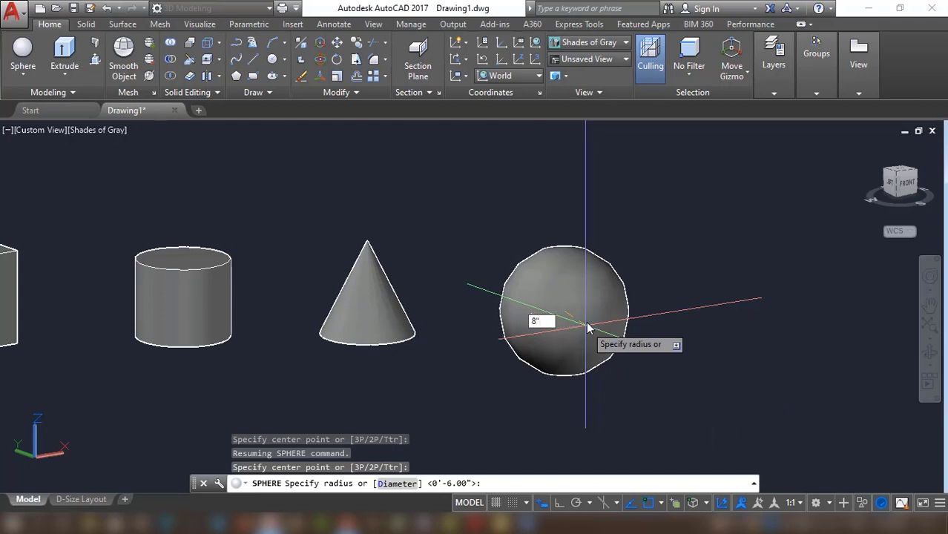
pyautogui.press('Return')
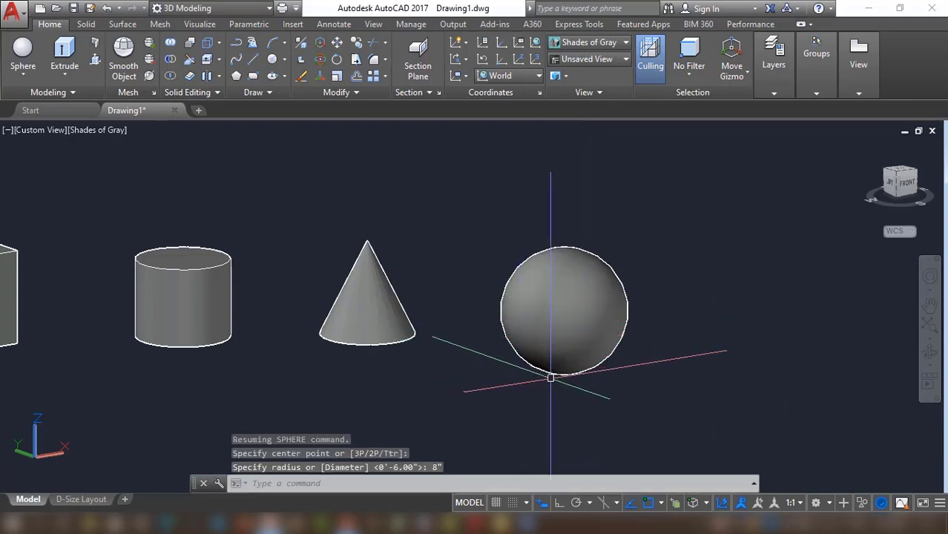
pyautogui.moveTo(550, 377); pyautogui.dragTo(532, 368, button='middle')
pyautogui.scroll(-3, 348, 317)
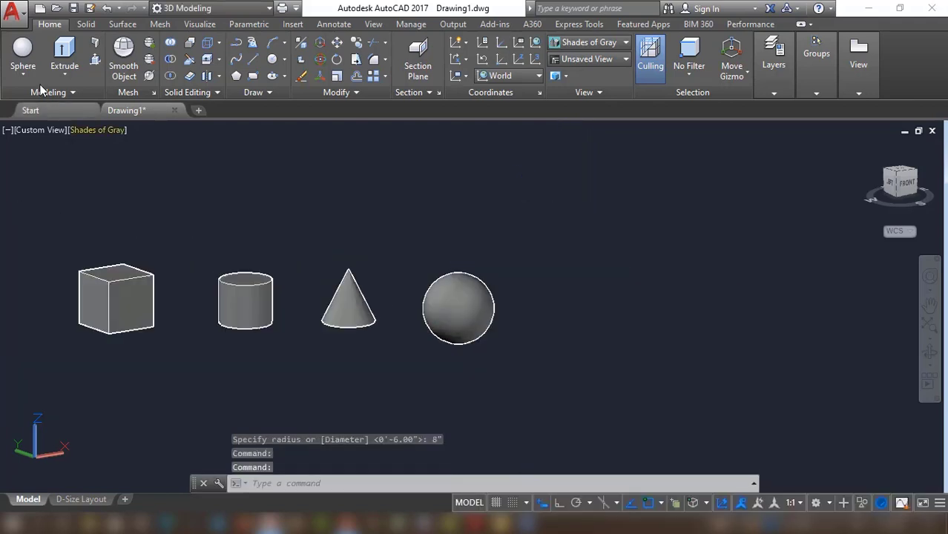
pyautogui.click(28, 78)
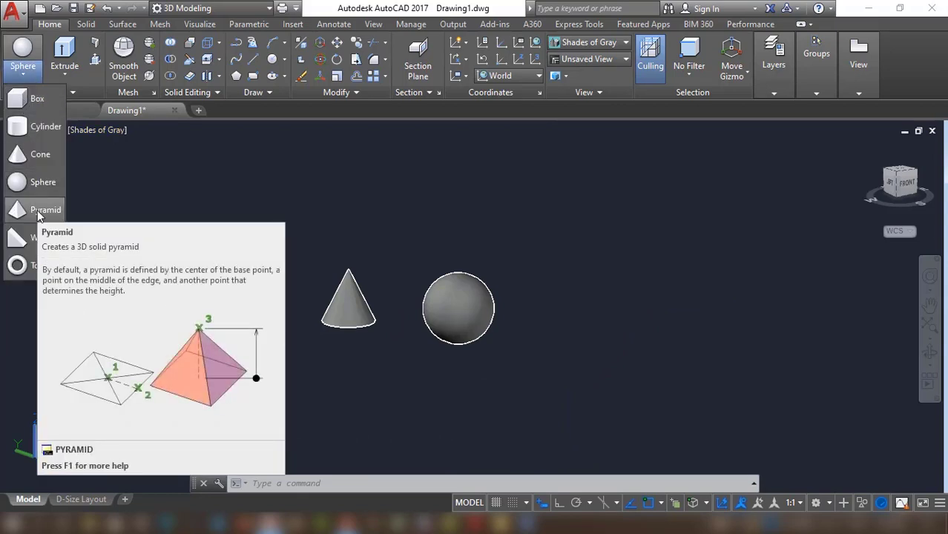
# Create a solid pyramid right of the sphere with 1' base radius and 1' height
pyautogui.click(41, 211)
pyautogui.moveTo(620, 324); pyautogui.dragTo(555, 324, button='middle')
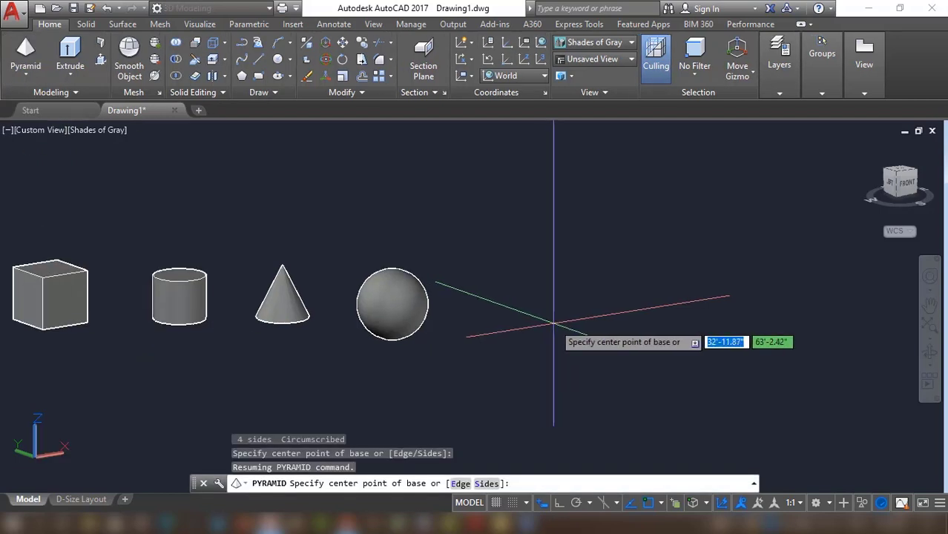
pyautogui.click(555, 324)
pyautogui.write('1')
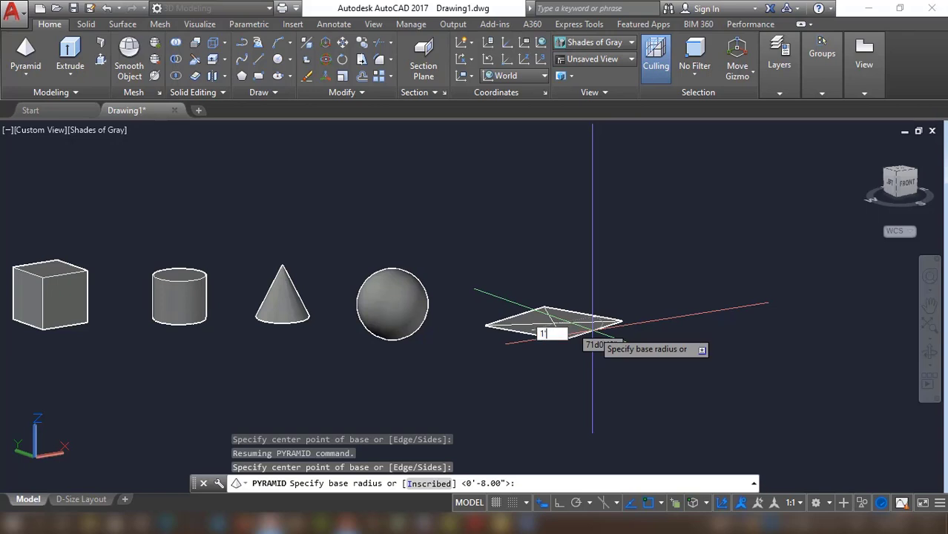
pyautogui.write("'")
pyautogui.press('Return')
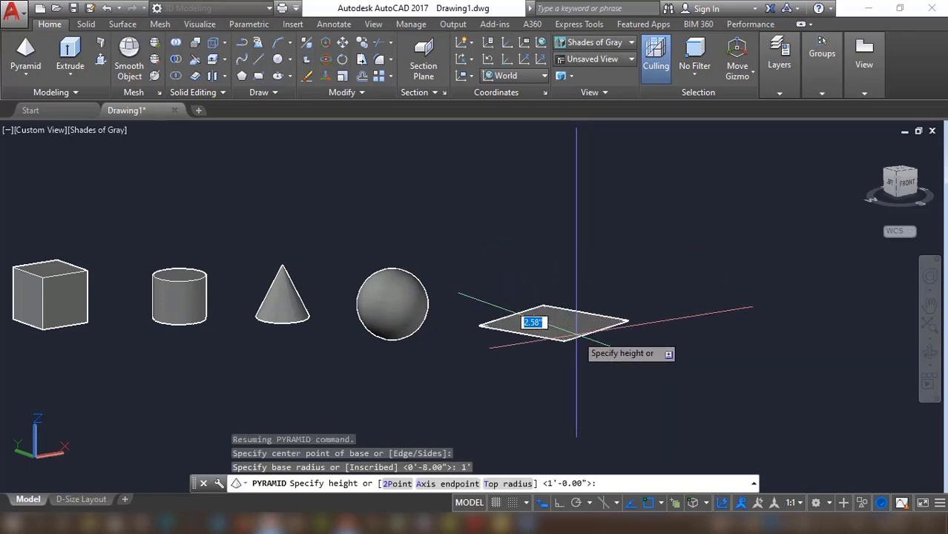
pyautogui.moveTo(576, 336); pyautogui.dragTo(576, 369, button='middle')
pyautogui.write('1')
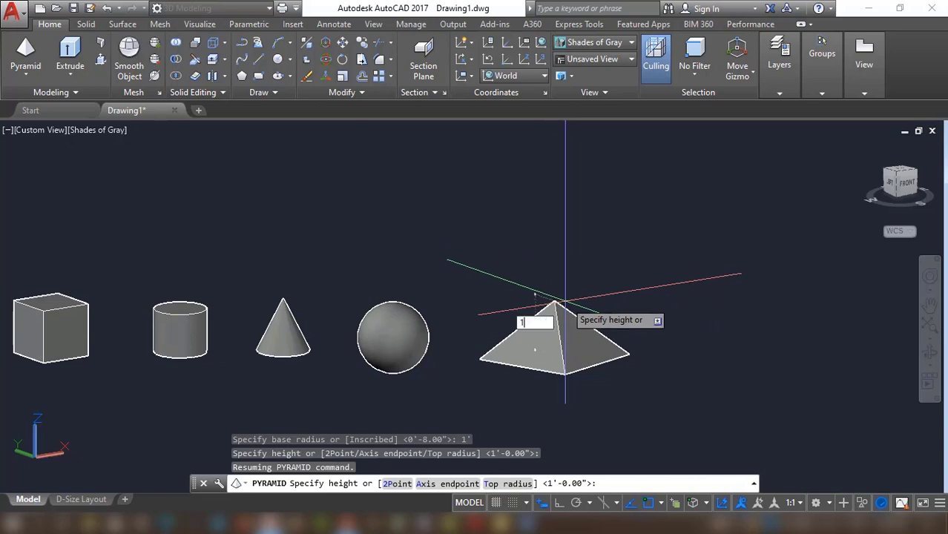
pyautogui.press('Return')
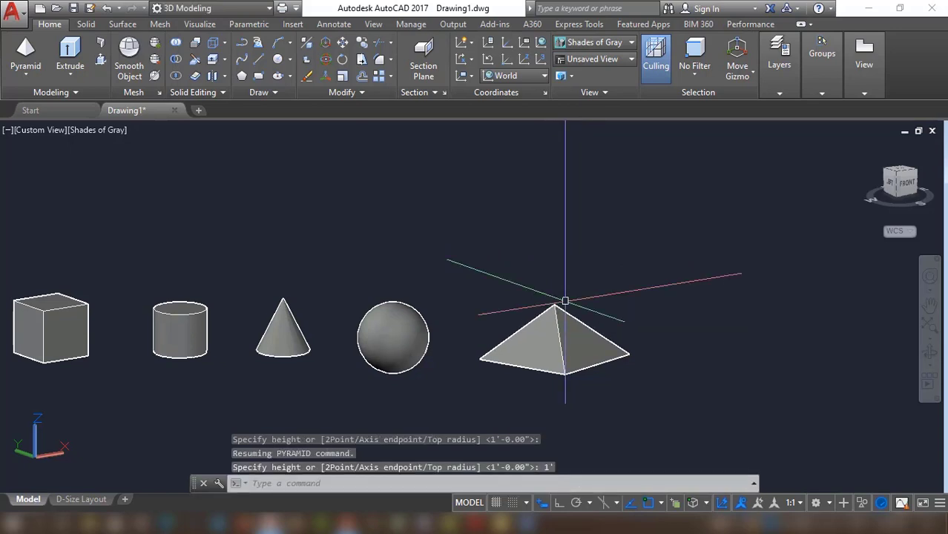
pyautogui.scroll(2, 564, 350)
pyautogui.scroll(-2, 564, 351)
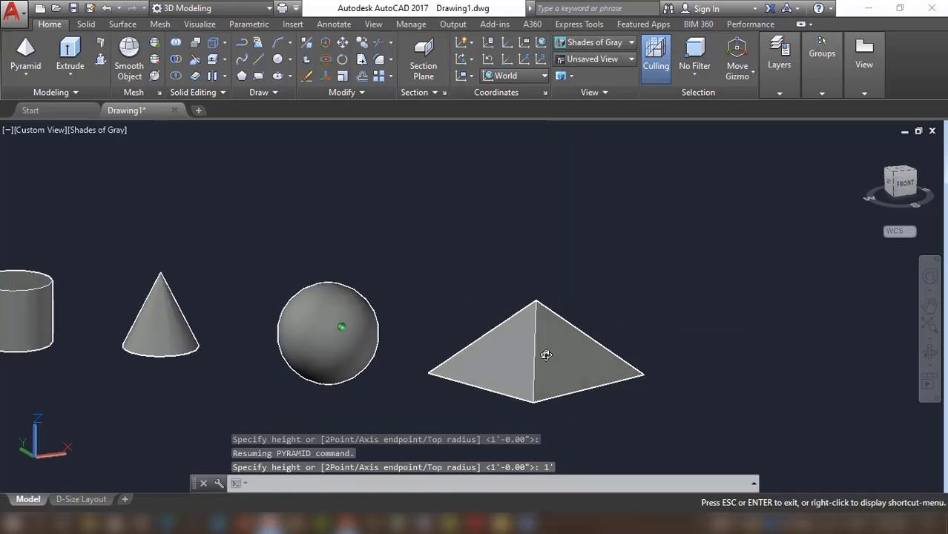
pyautogui.click(25, 74)
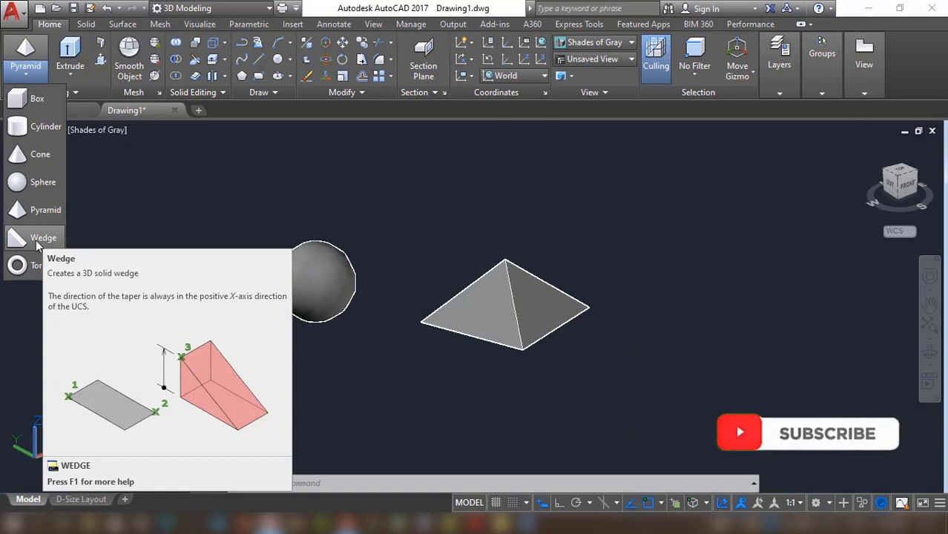
# Create a solid wedge right of the pyramid with a 1' by 1' base and 1' height
pyautogui.click(37, 244)
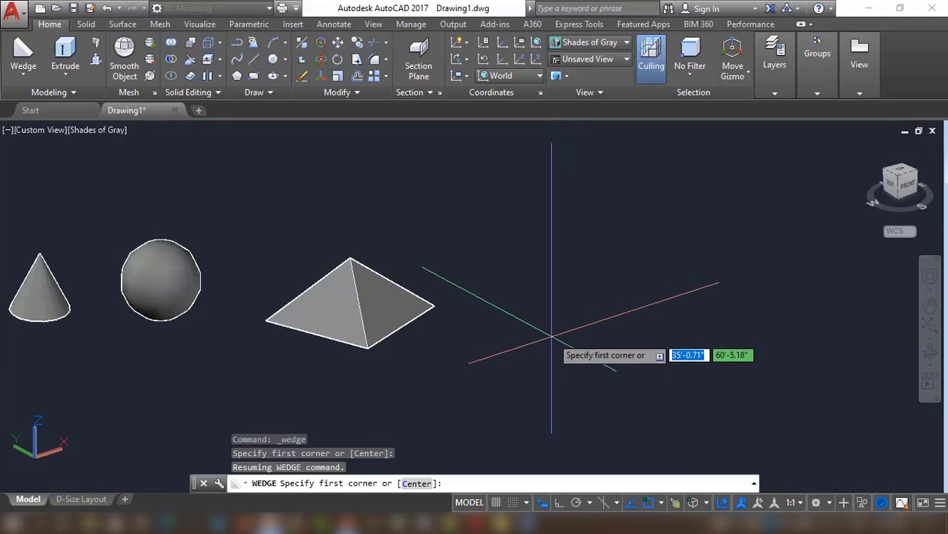
pyautogui.click(549, 332)
pyautogui.write("1'")
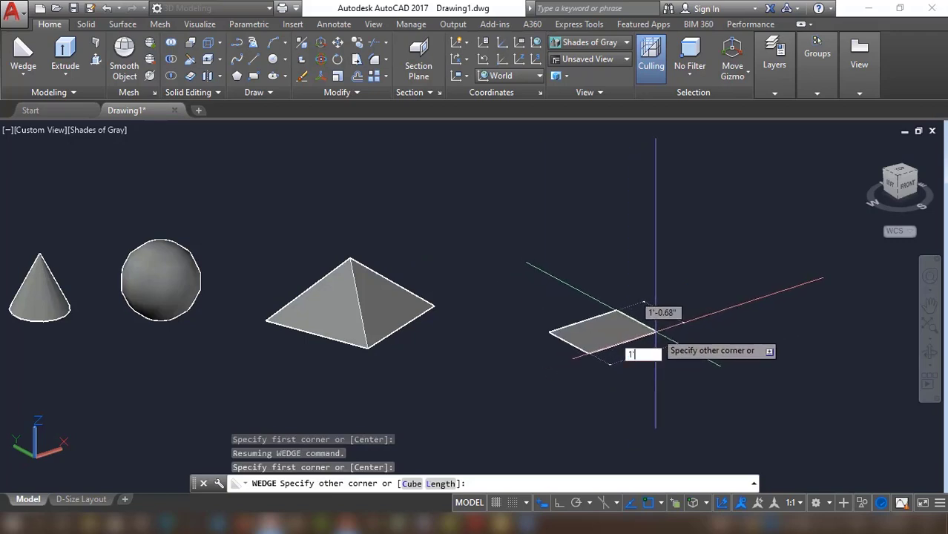
pyautogui.press('Tab')
pyautogui.write("1'")
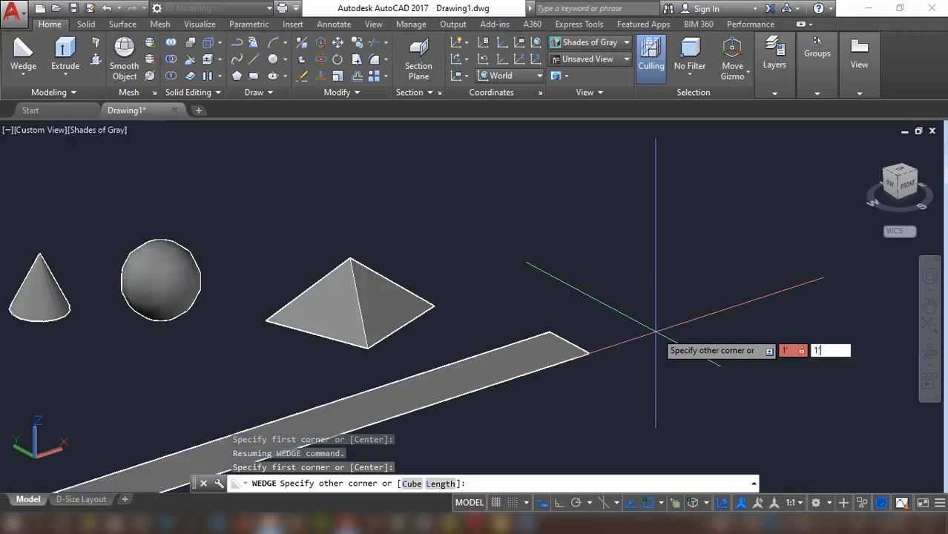
pyautogui.press('Return')
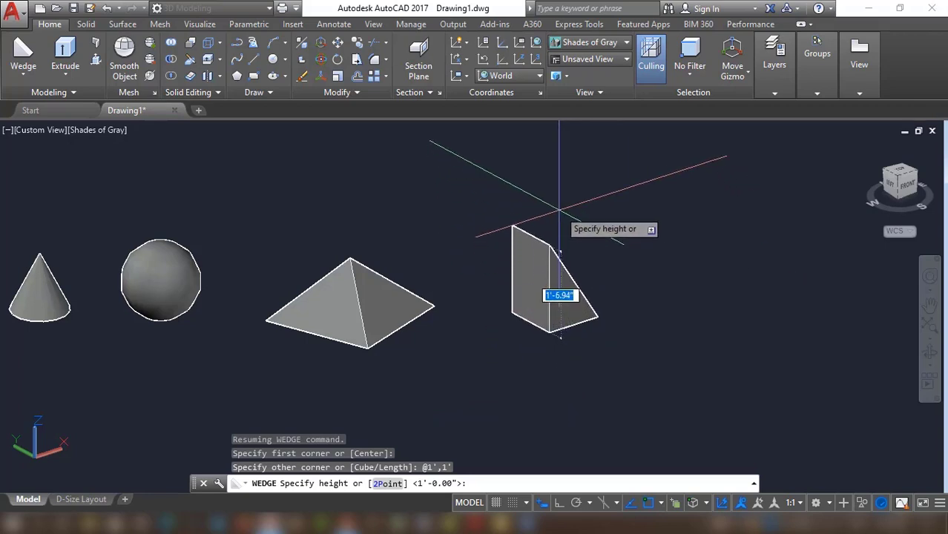
pyautogui.moveTo(565, 252)
pyautogui.mouseDown(button='middle')
pyautogui.moveTo(554, 240)
pyautogui.moveTo(551, 257)
pyautogui.mouseUp(button='middle')
pyautogui.write("1'")
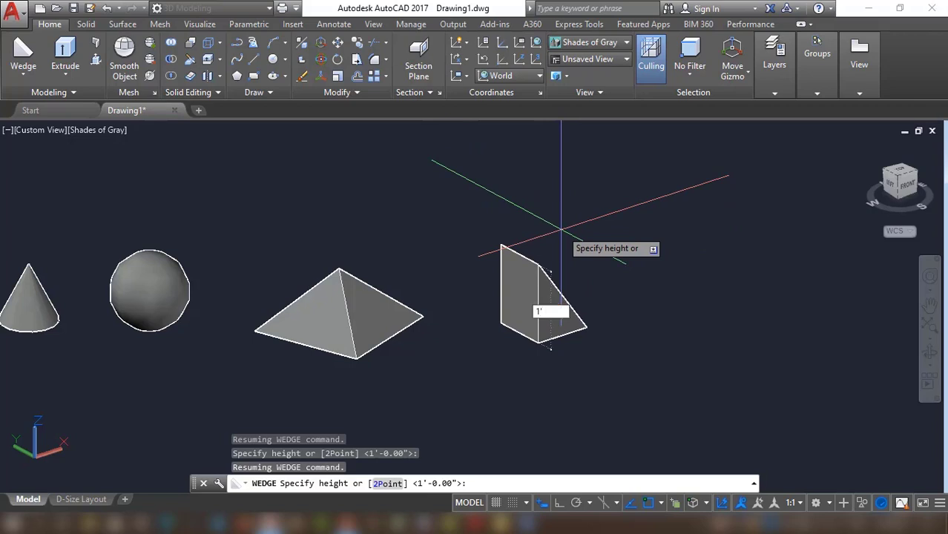
pyautogui.press('Return')
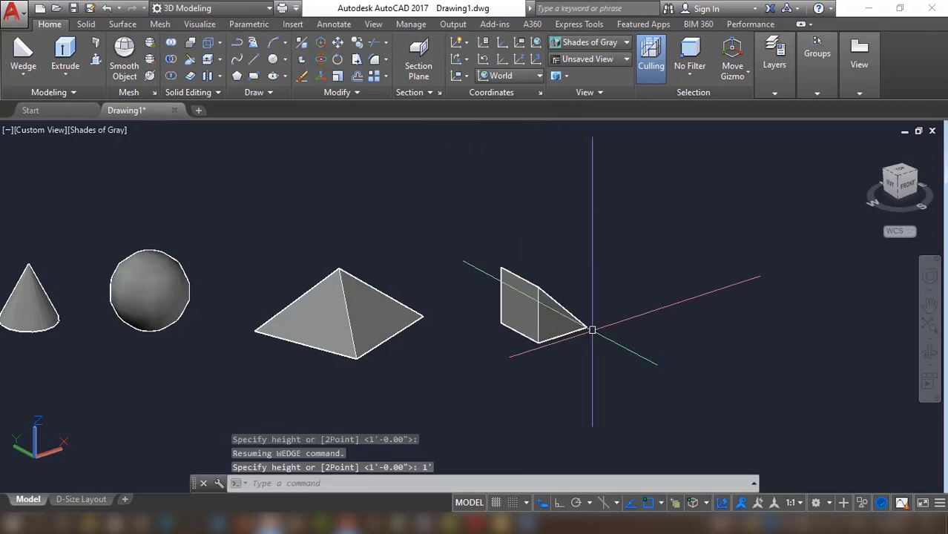
pyautogui.scroll(2, 546, 323)
pyautogui.moveTo(591, 324); pyautogui.dragTo(538, 321, button='middle')
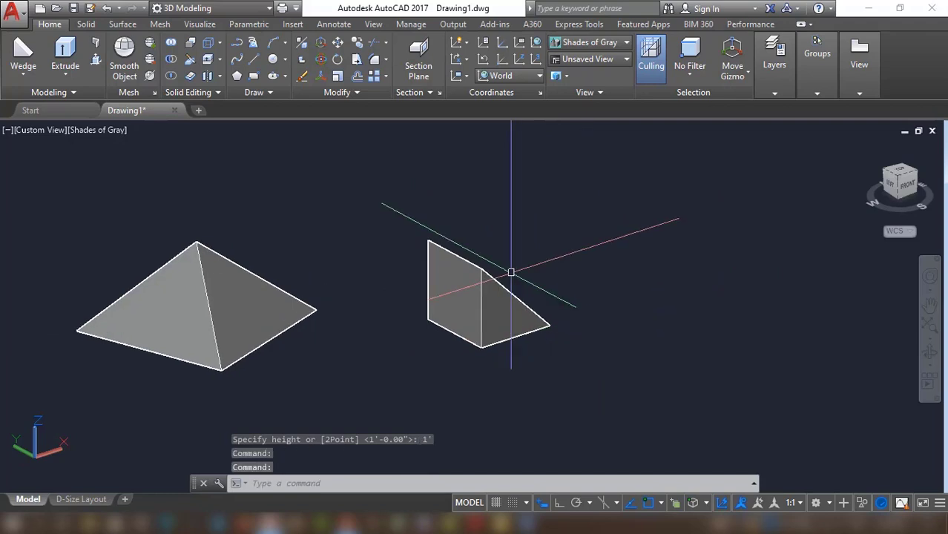
pyautogui.click(23, 73)
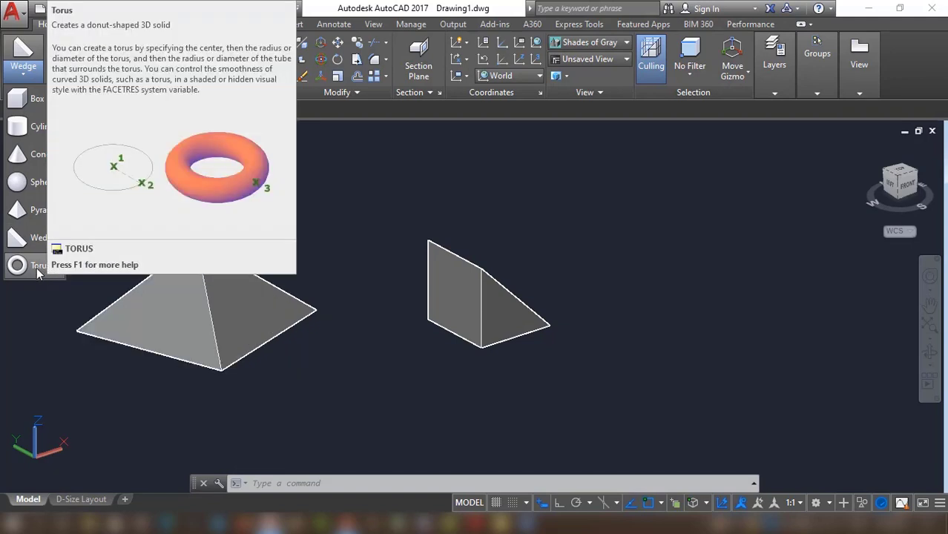
# Create a solid torus right of the wedge with 10" radius and 2" tube radius
pyautogui.click(39, 268)
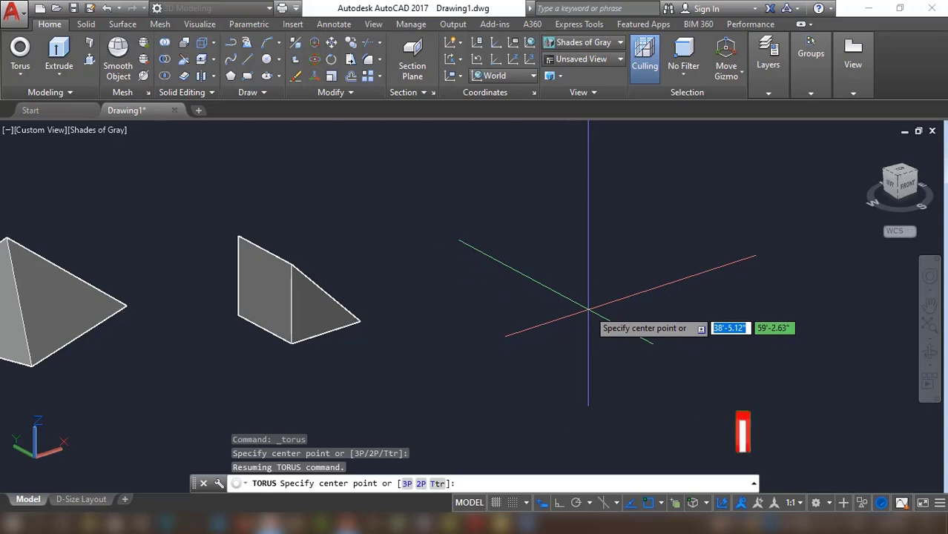
pyautogui.click(588, 310)
pyautogui.write('10"')
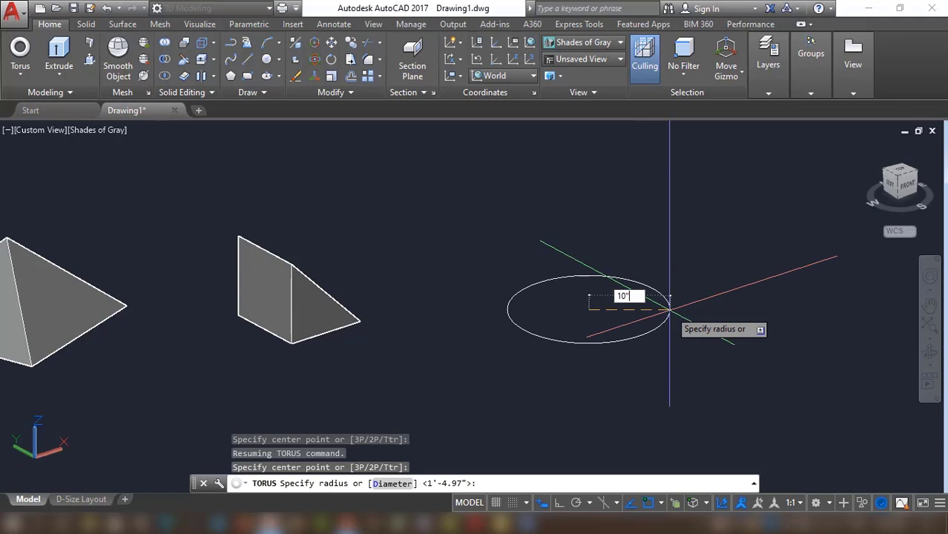
pyautogui.press('Return')
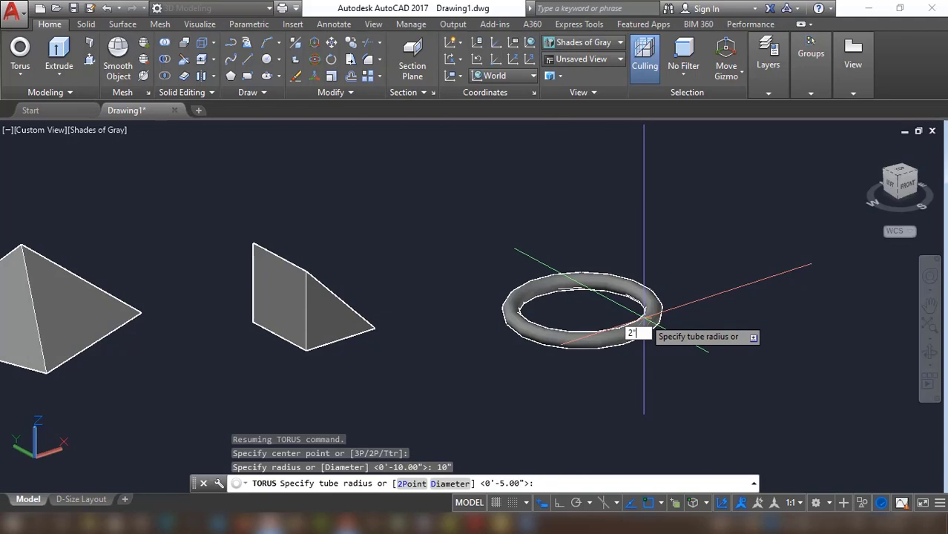
pyautogui.press('Return')
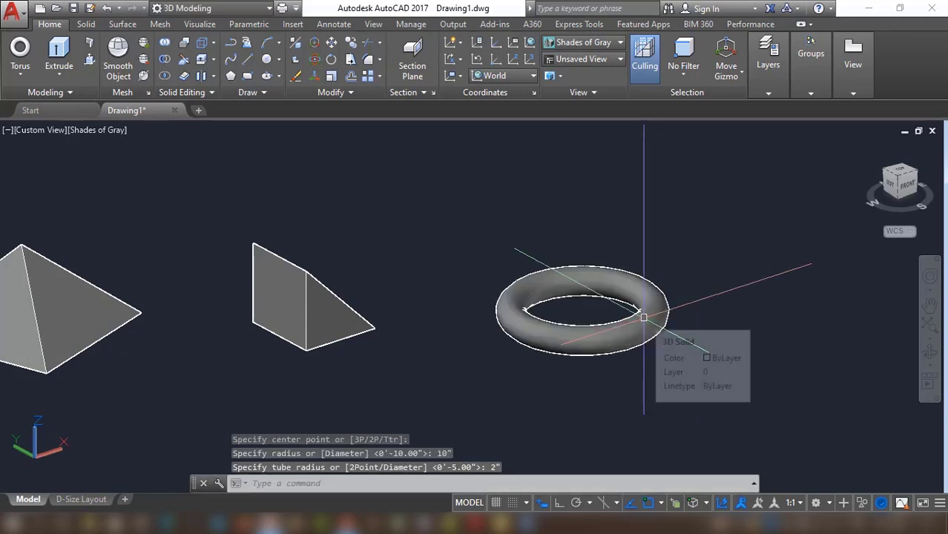
pyautogui.scroll(2, 632, 323)
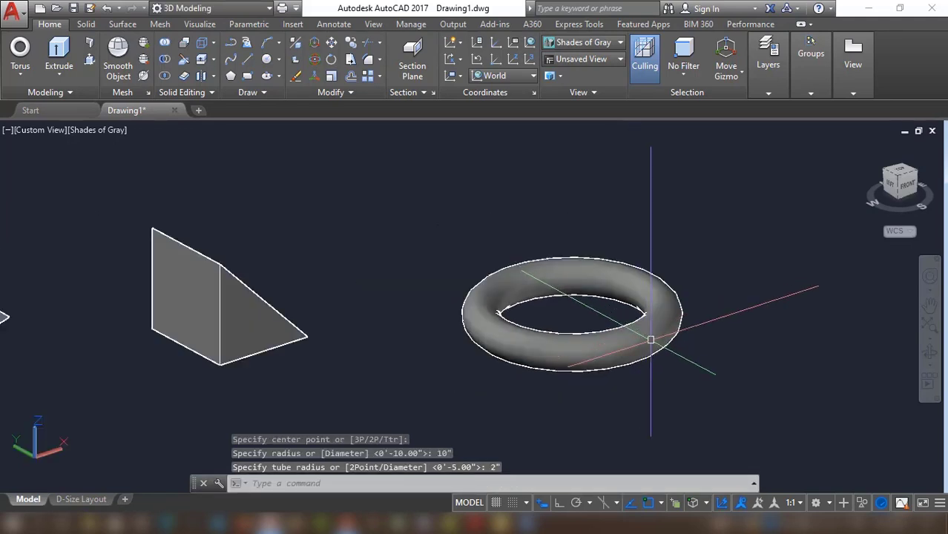